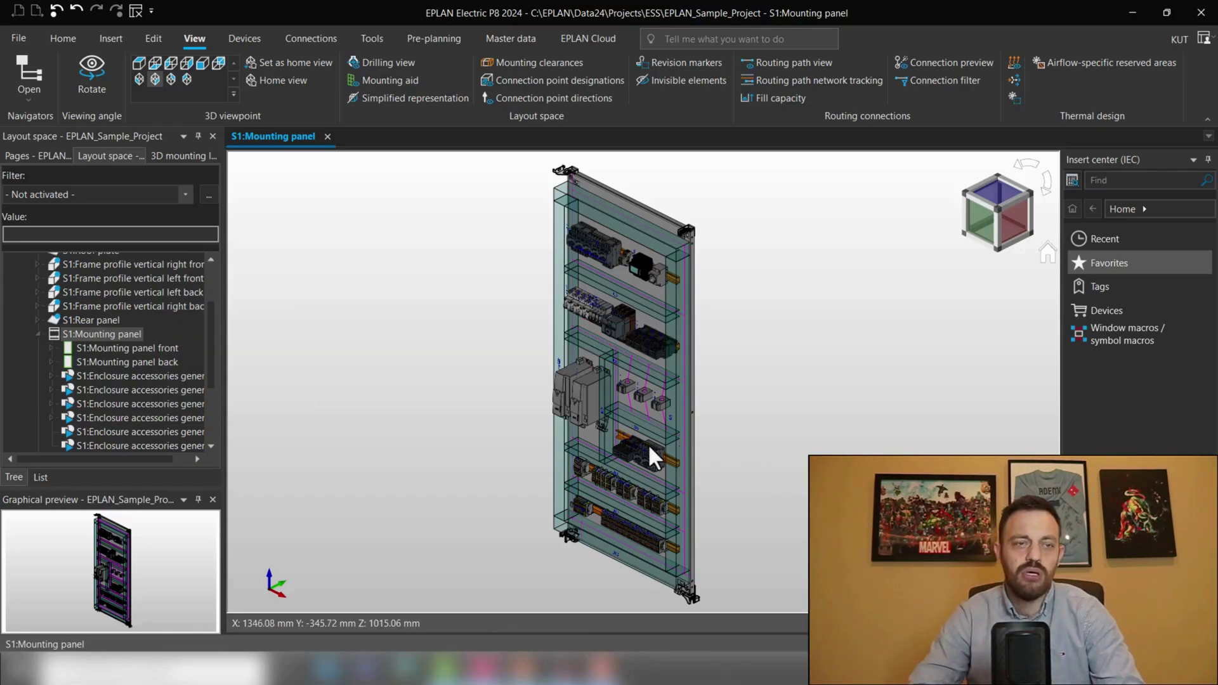
Browse the File page's import options, then return to the layout
click(18, 40)
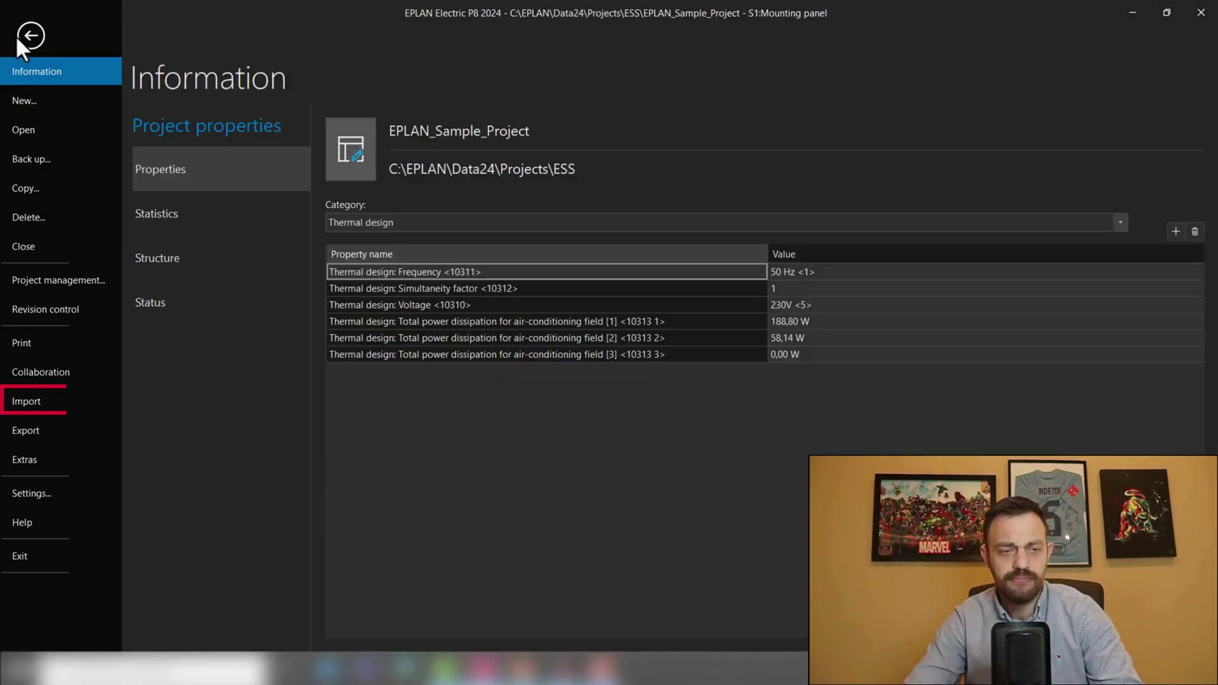
click(57, 407)
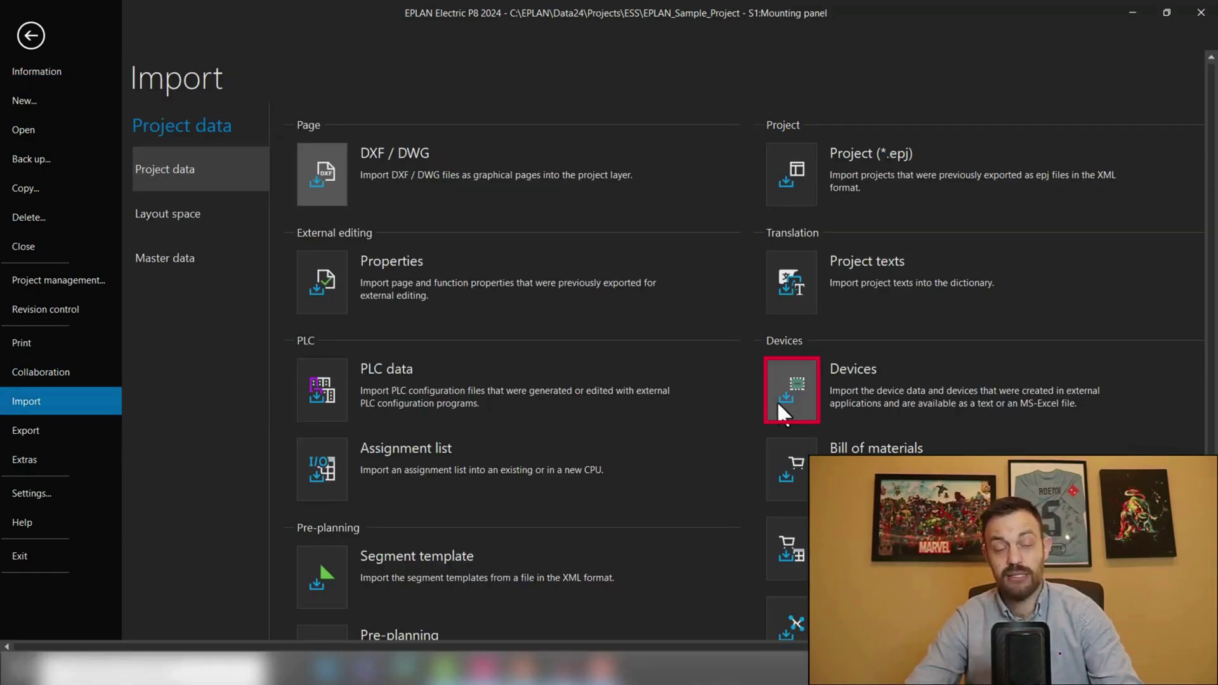
scroll(777, 401, down, 2)
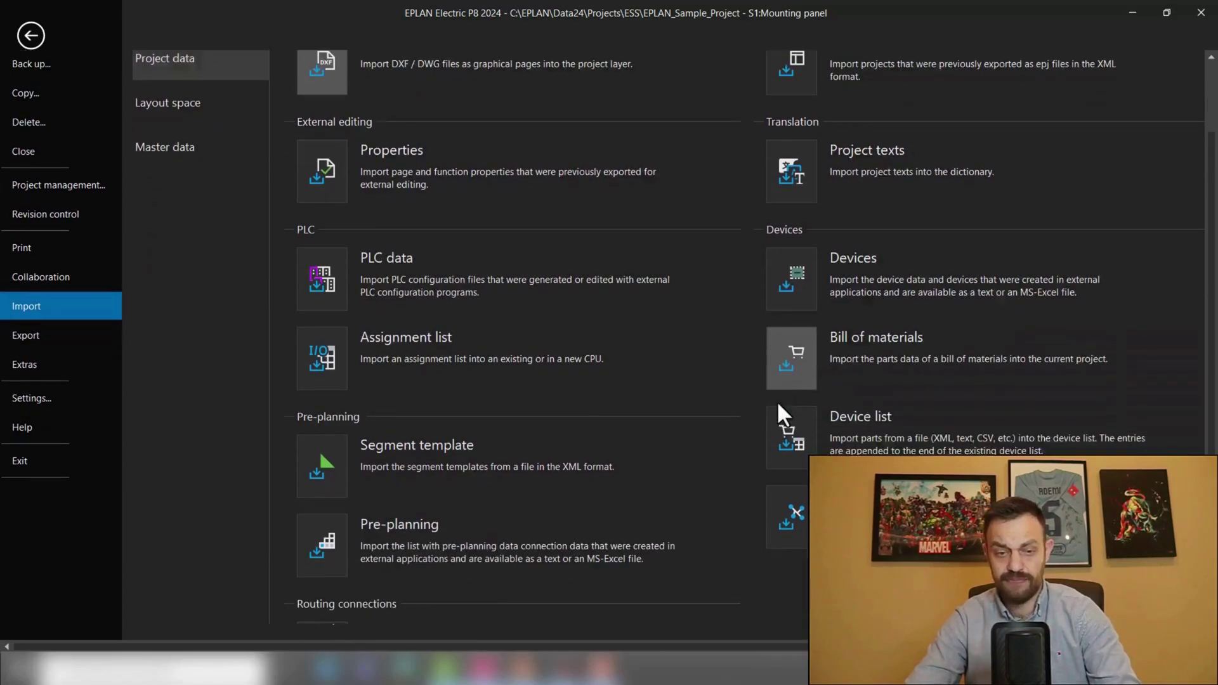
scroll(777, 400, down, 2)
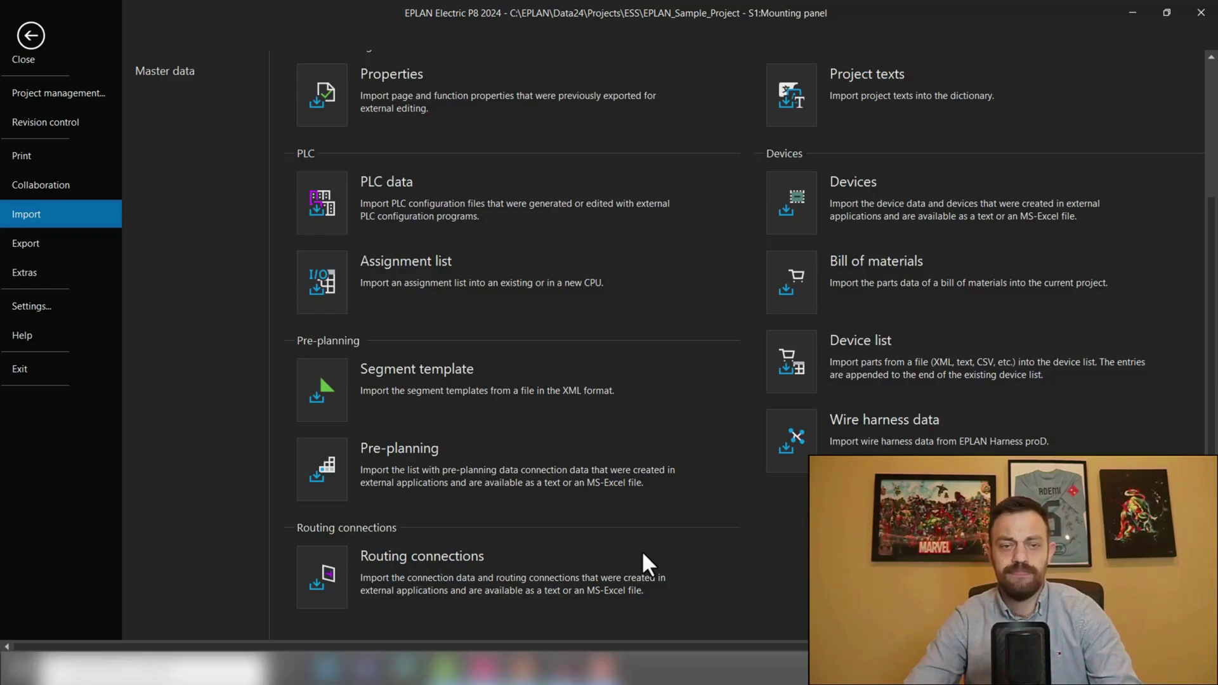
click(31, 37)
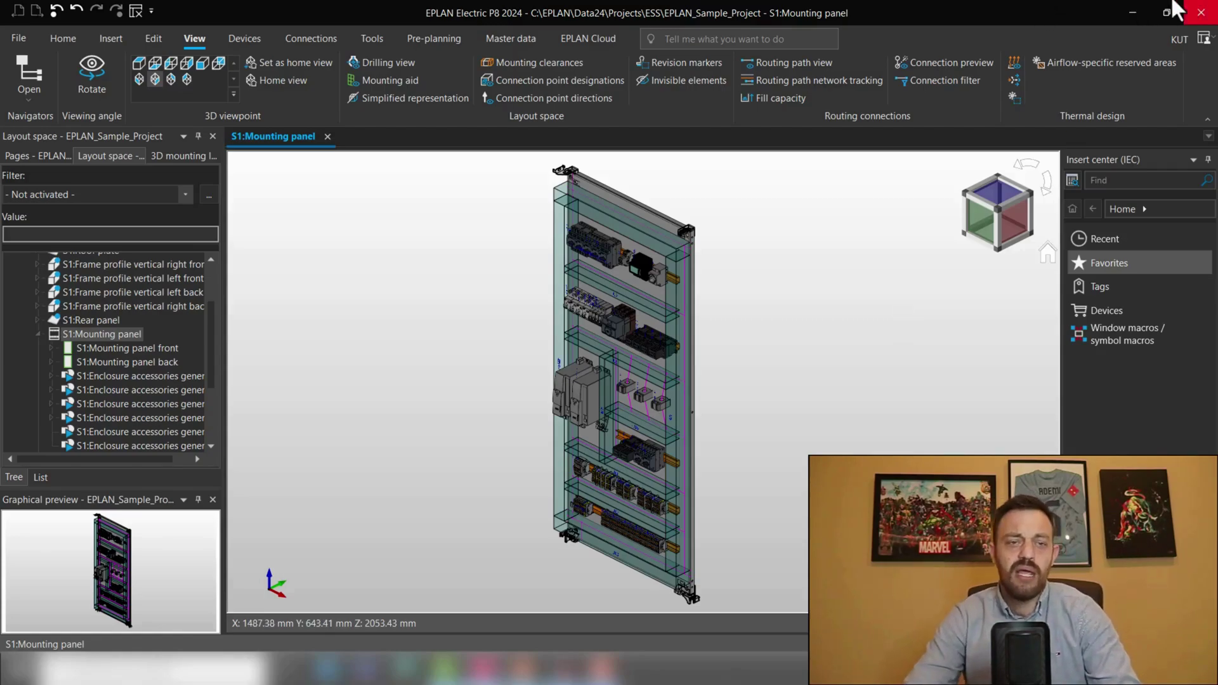
Show the mounting panel from the front, zoomed on its top device rows, with Edit tools
click(202, 63)
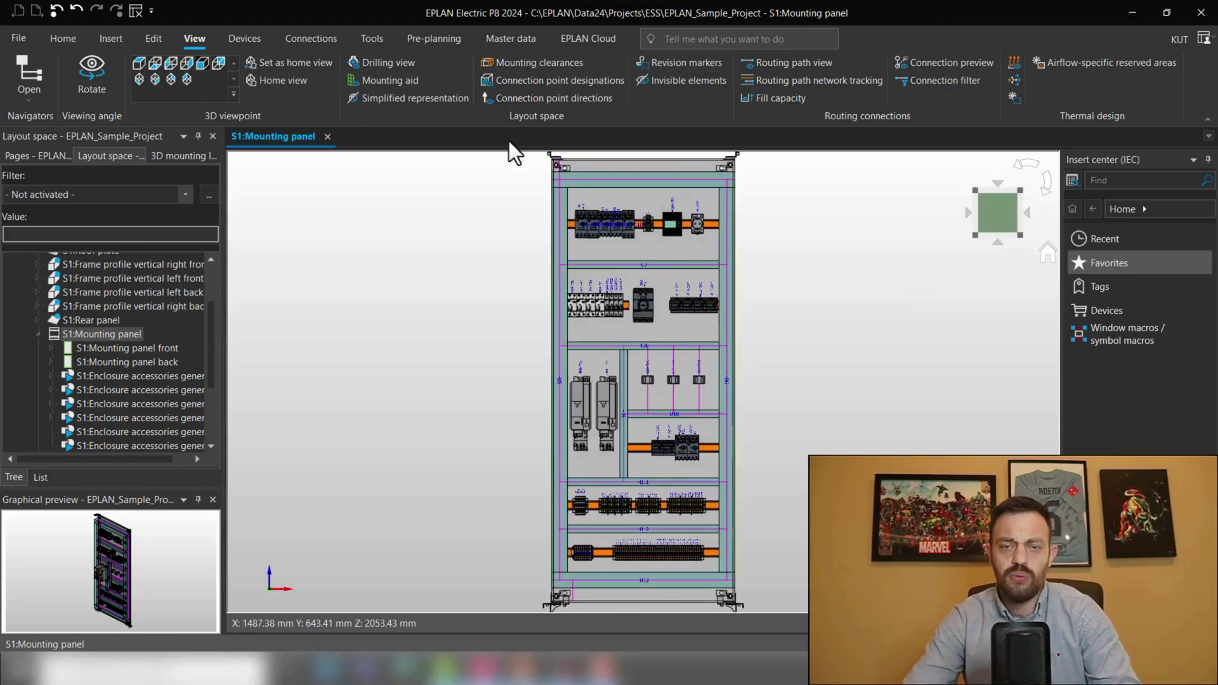
scroll(639, 200, up, 2)
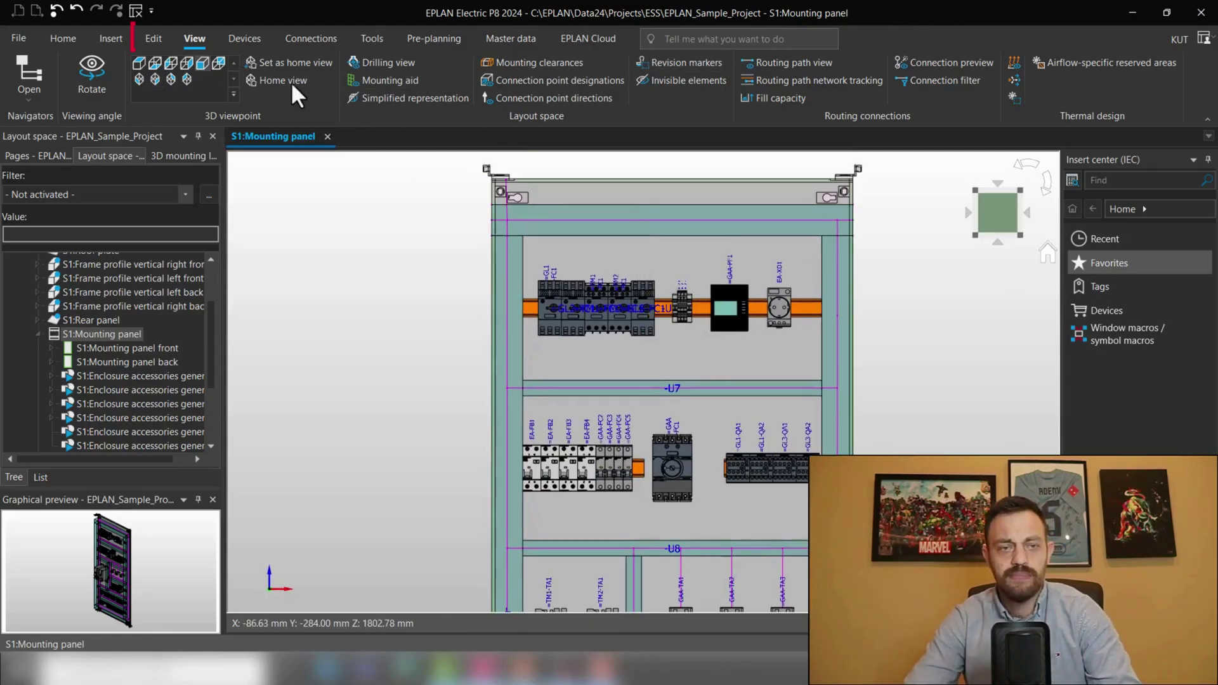
click(153, 42)
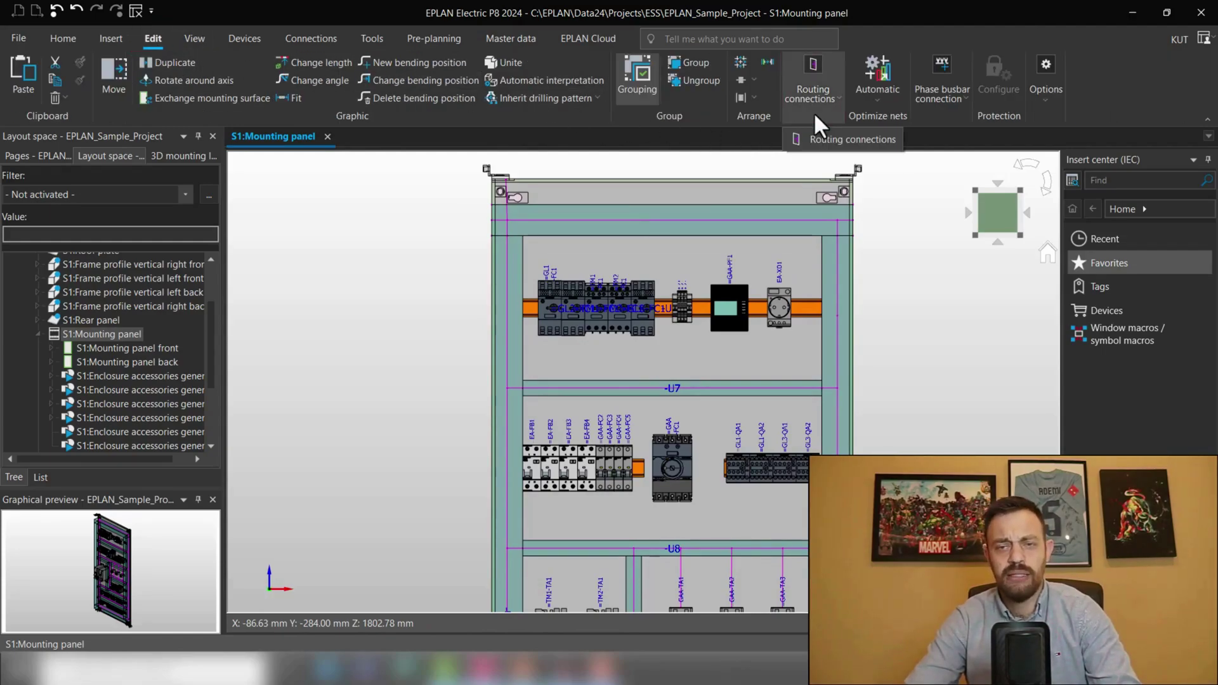
Route the top-row devices' connections through the ducts by window-selecting those devices
click(815, 117)
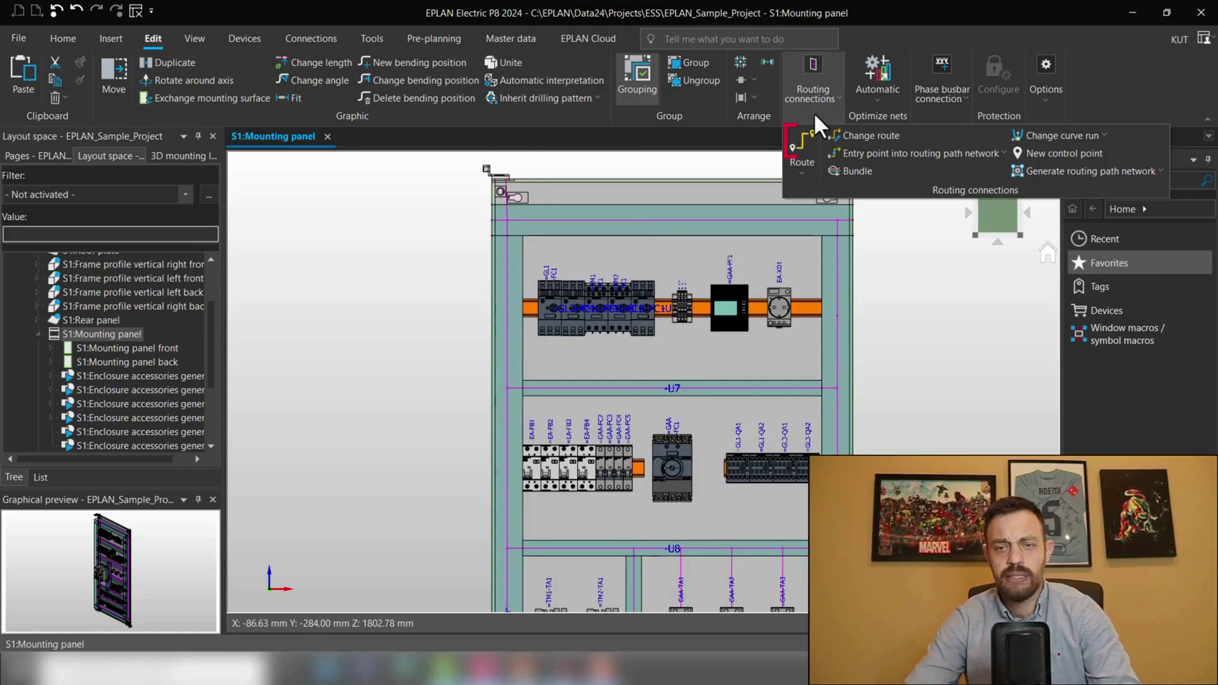
click(803, 145)
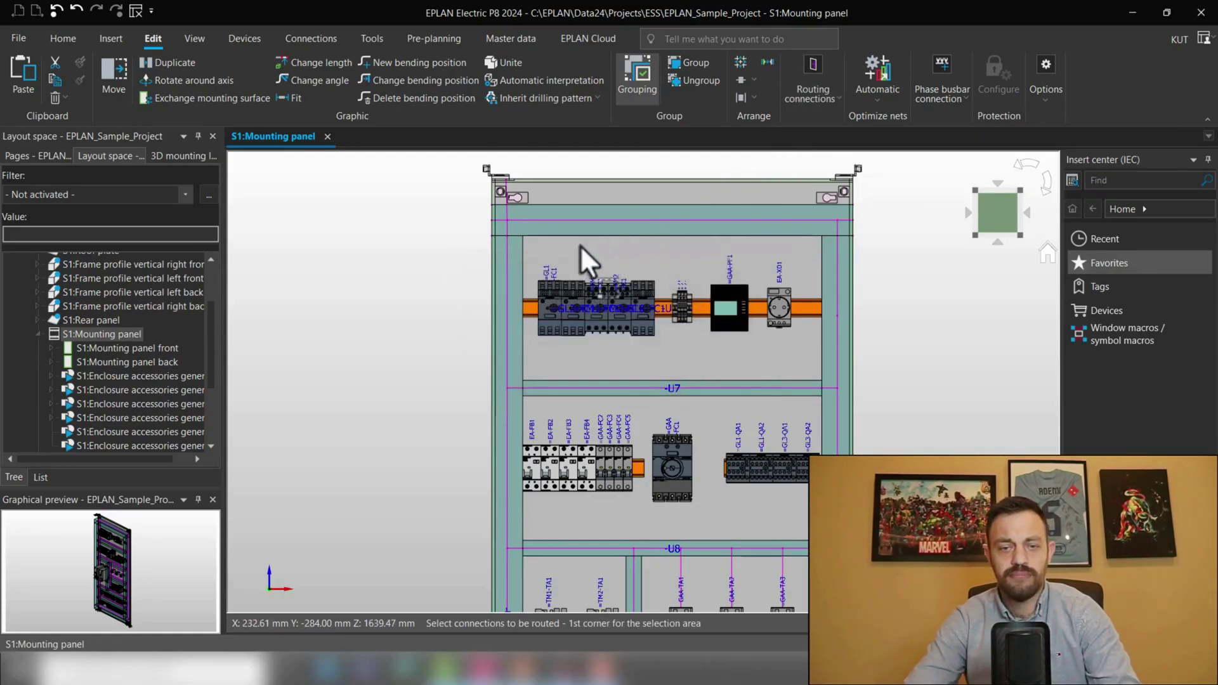
click(534, 259)
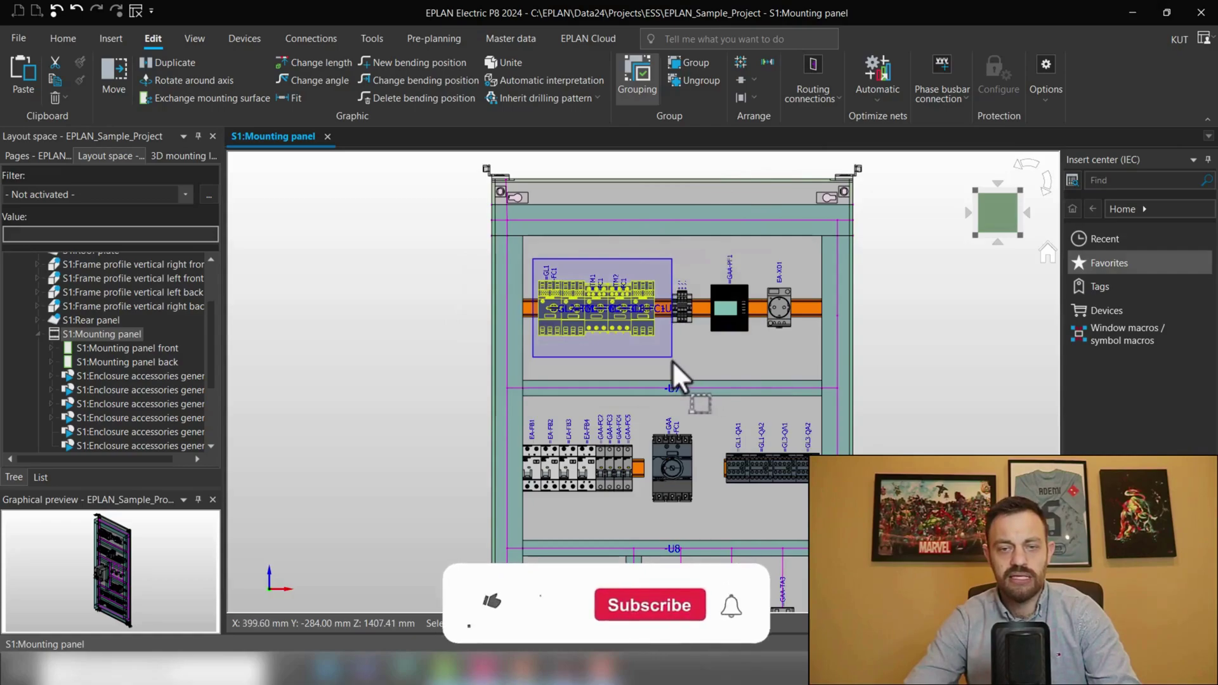
click(673, 358)
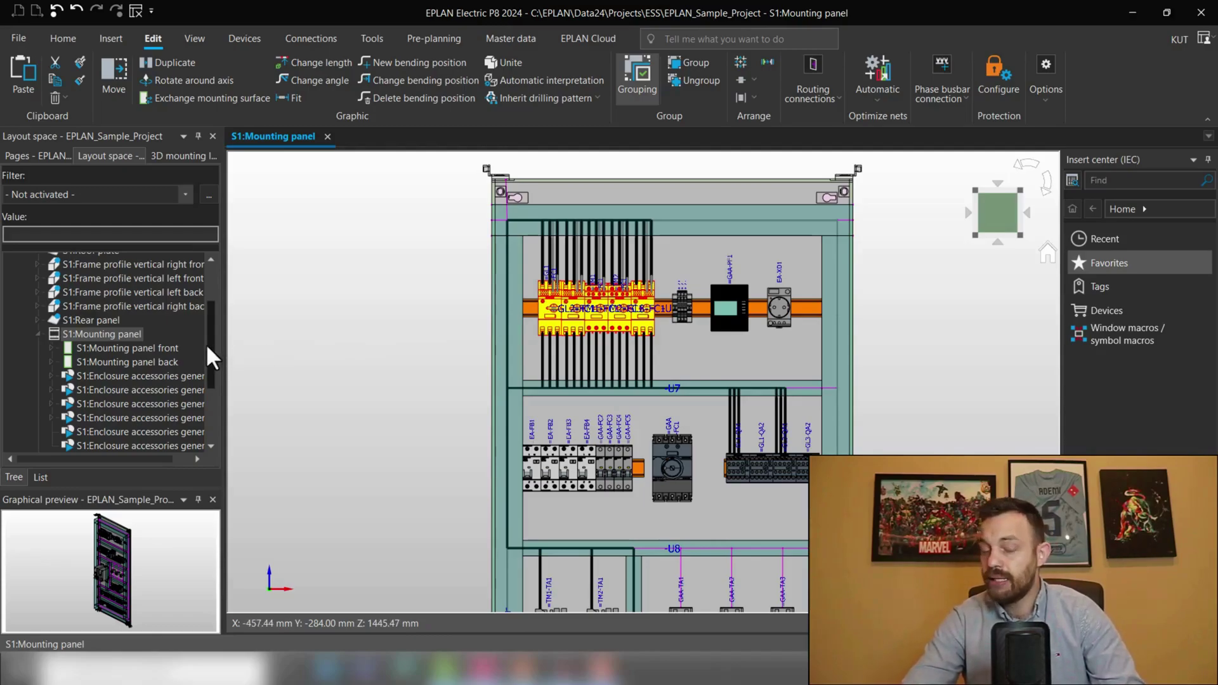
Open the S8:Enclosure of B2.Y1 in the 3D layout
drag(212, 359, 207, 292)
click(23, 275)
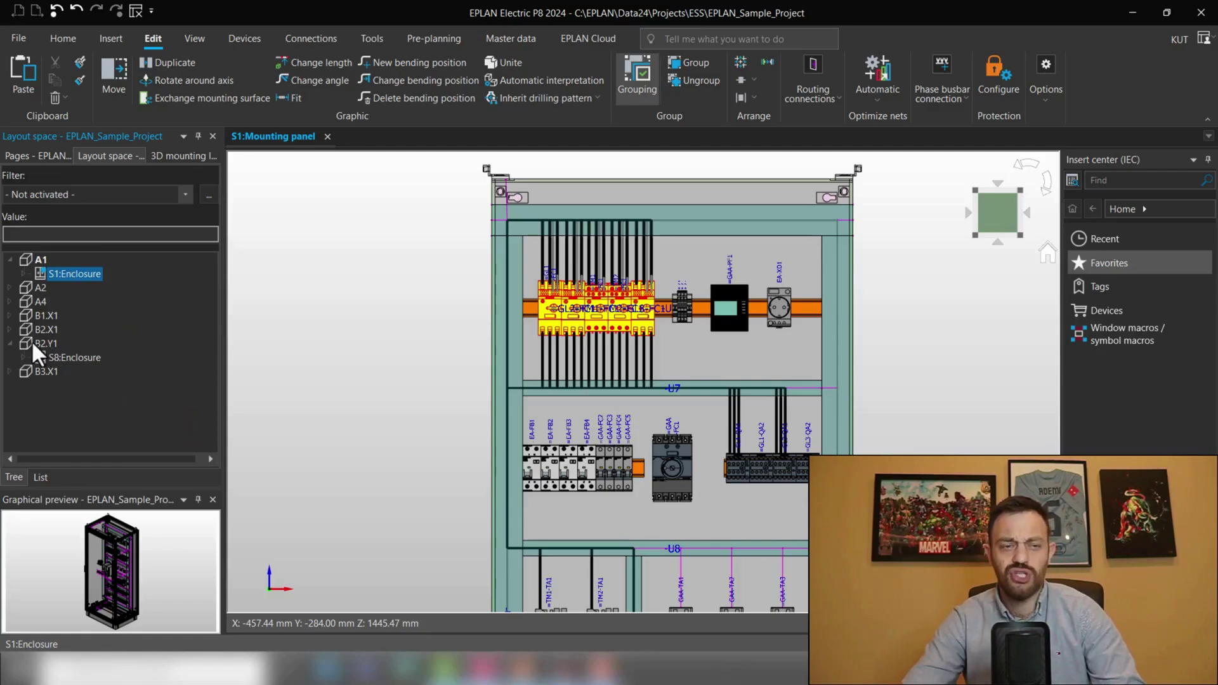
double_click(70, 356)
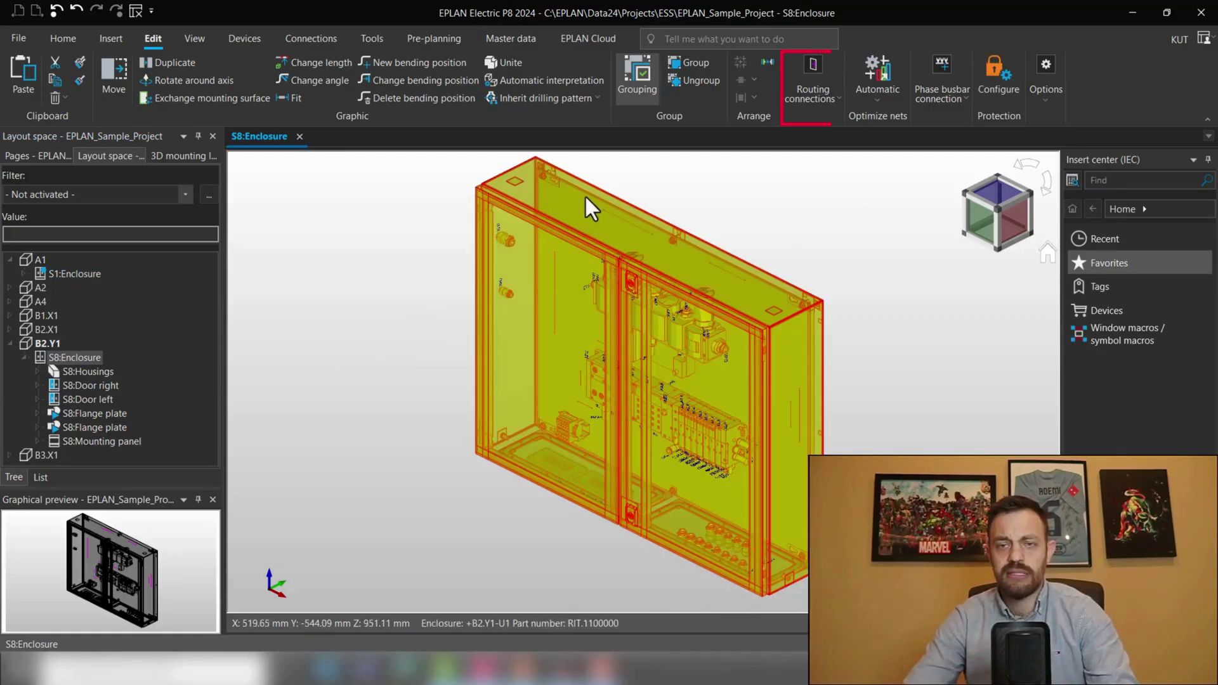
Free-route the B2.Y1 enclosure's tubes outside the routing network
click(832, 111)
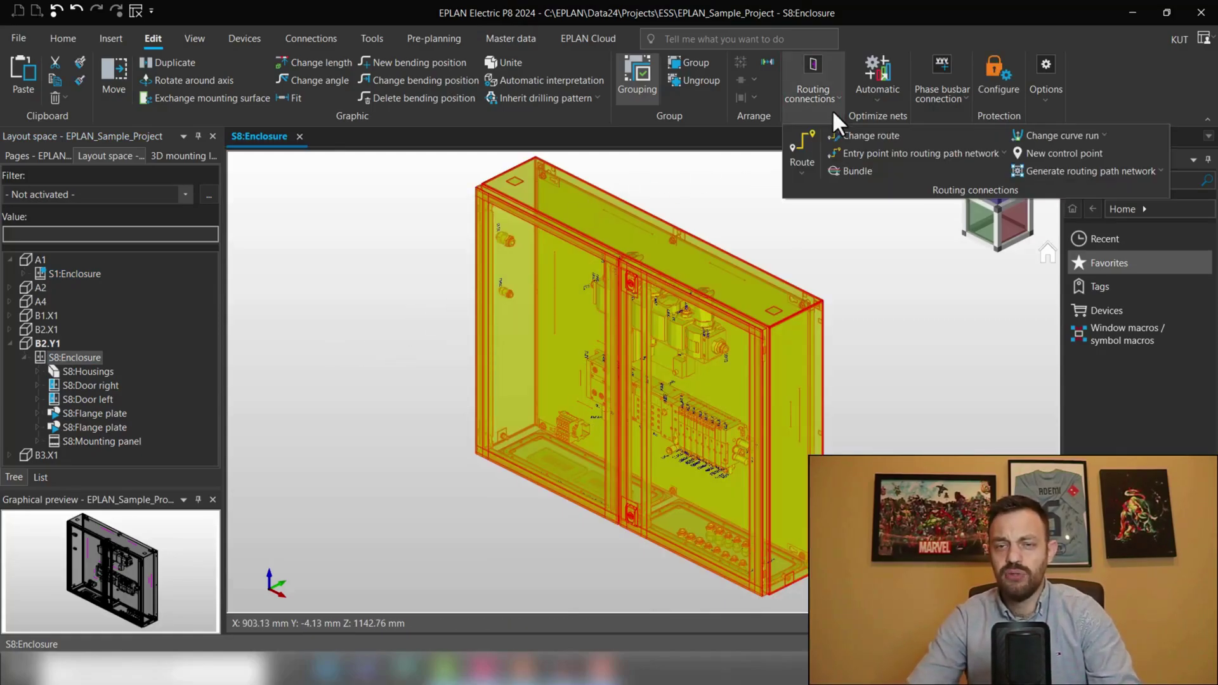
click(807, 166)
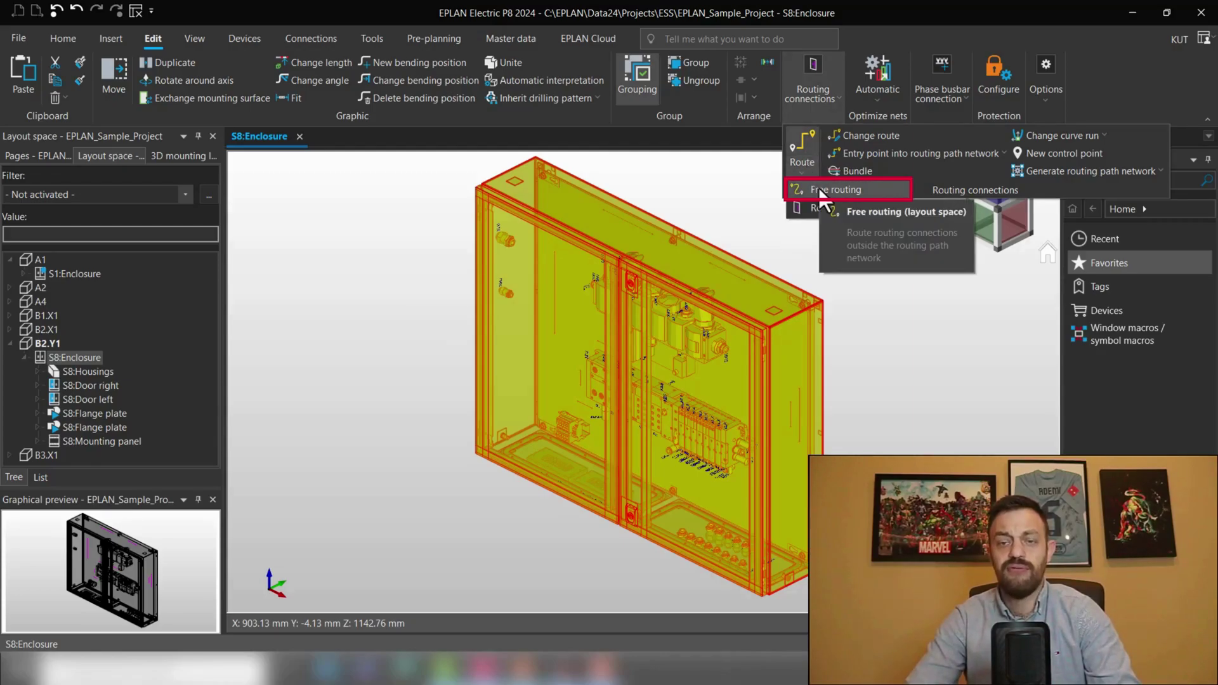
click(821, 191)
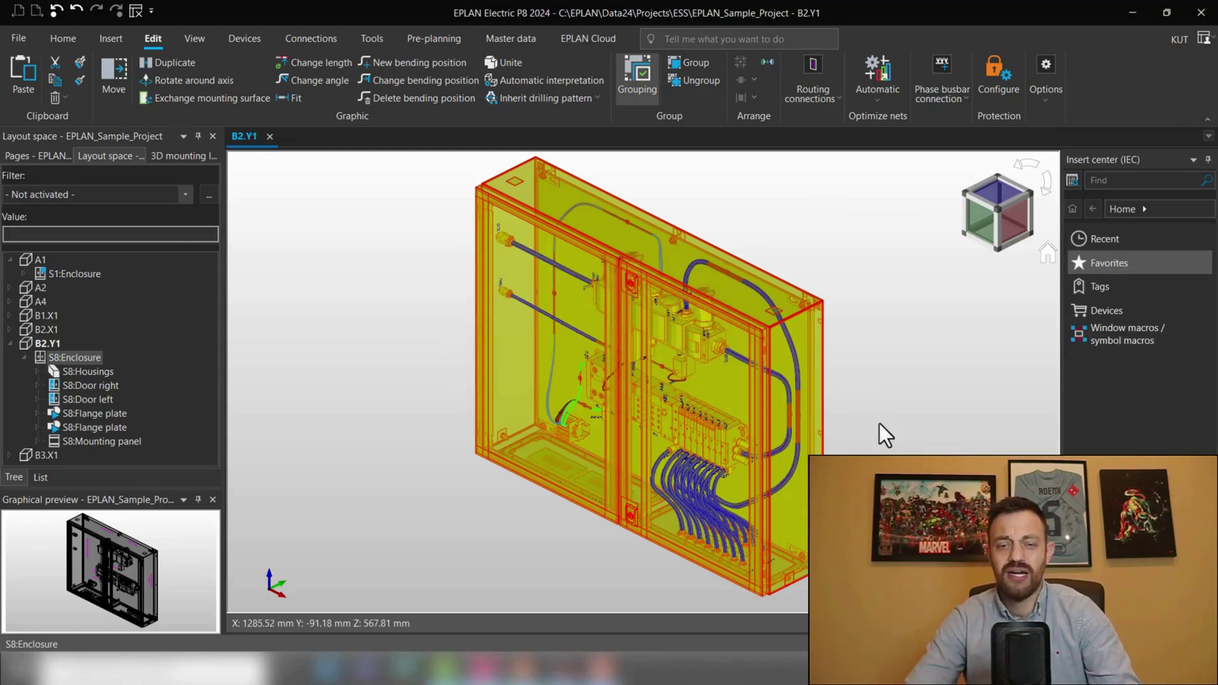
scroll(880, 426, up, 4)
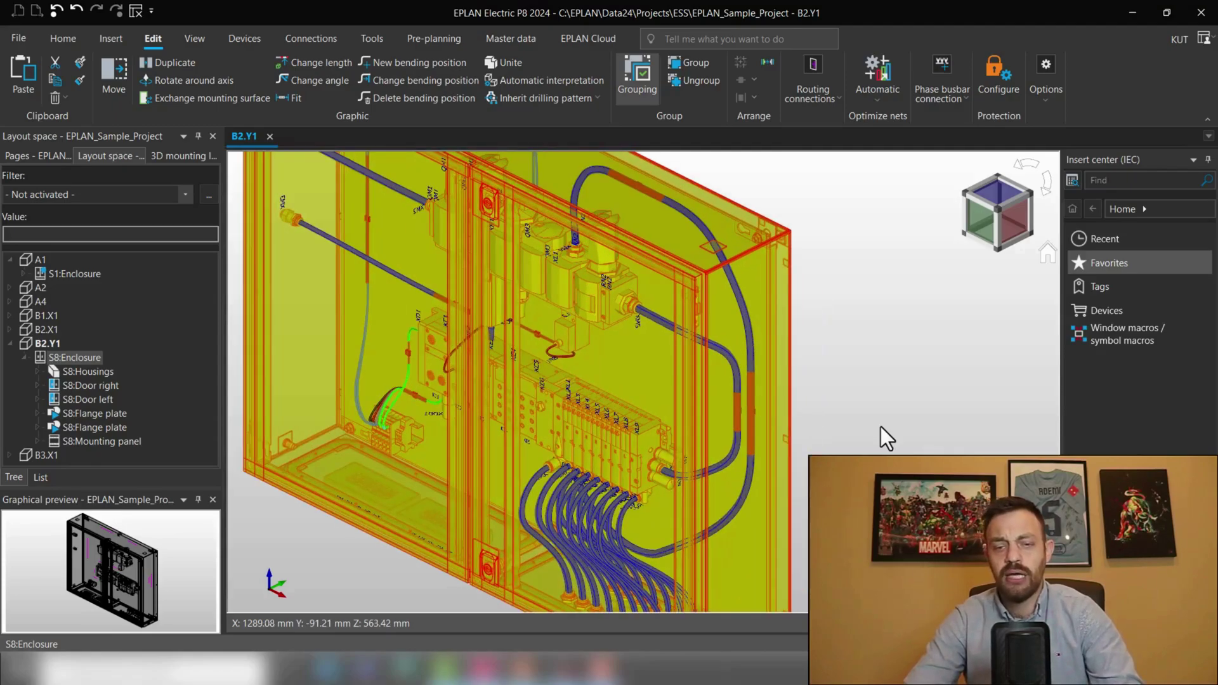
Deselect and shift the enclosure view, then bring up the hydraulic power unit window
click(886, 451)
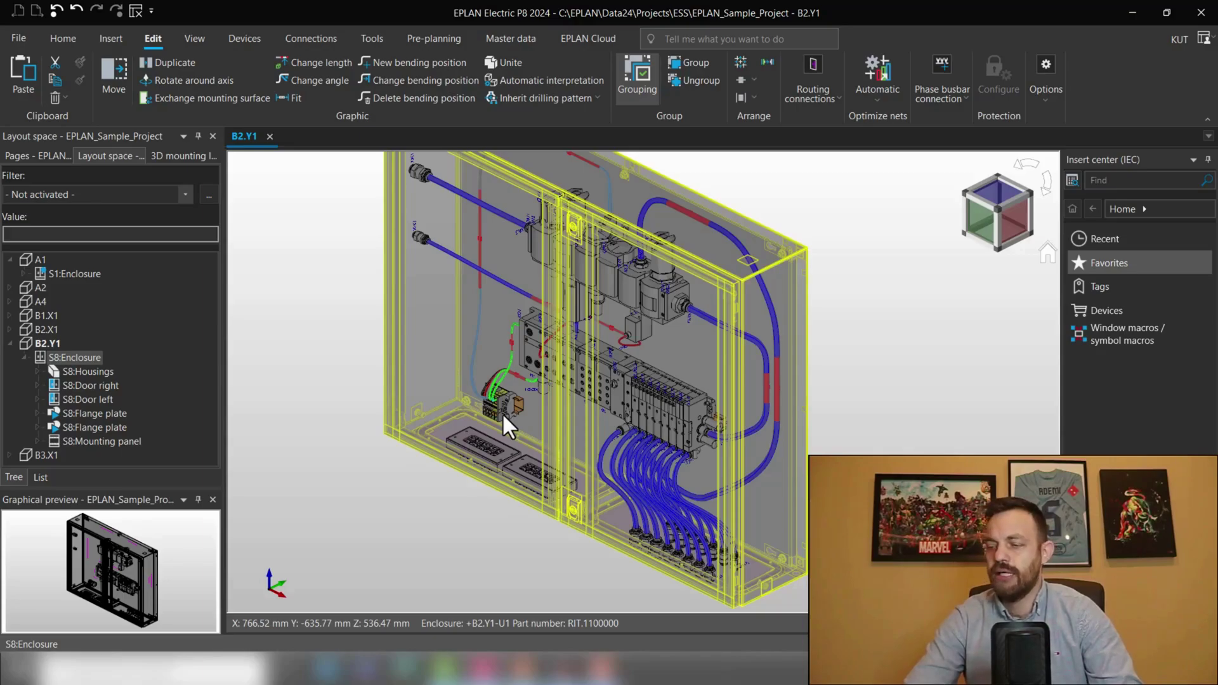
middle_drag(522, 461, 522, 481)
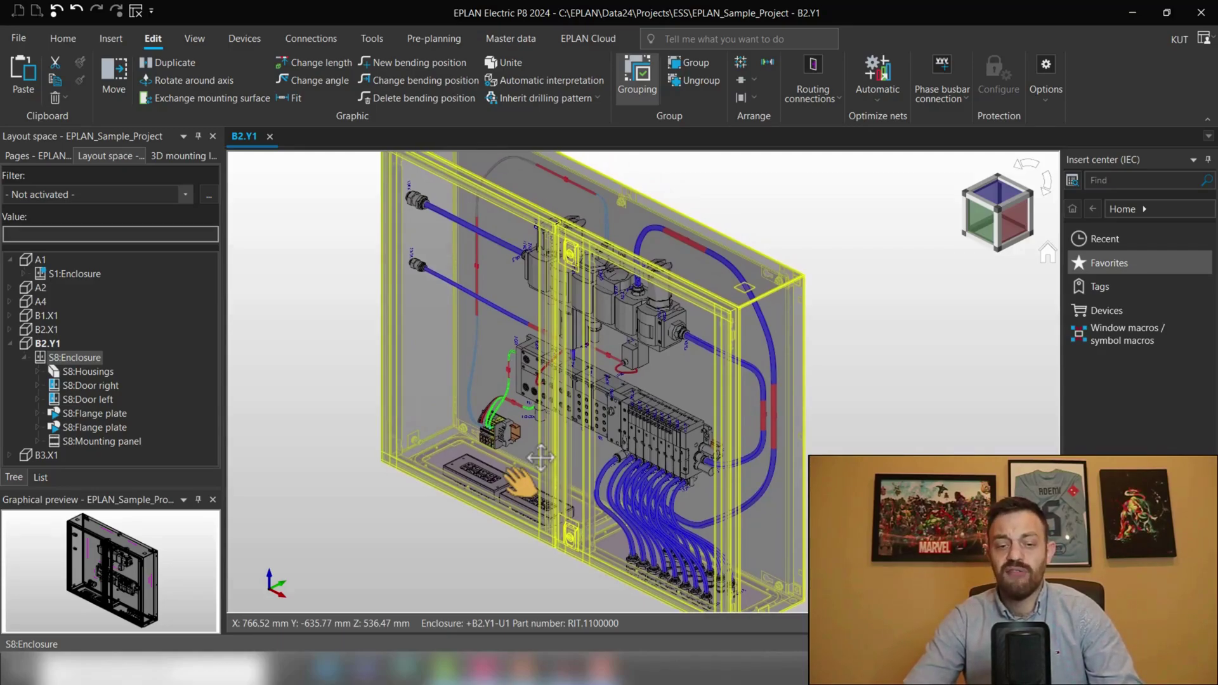
mouse_move(495, 673)
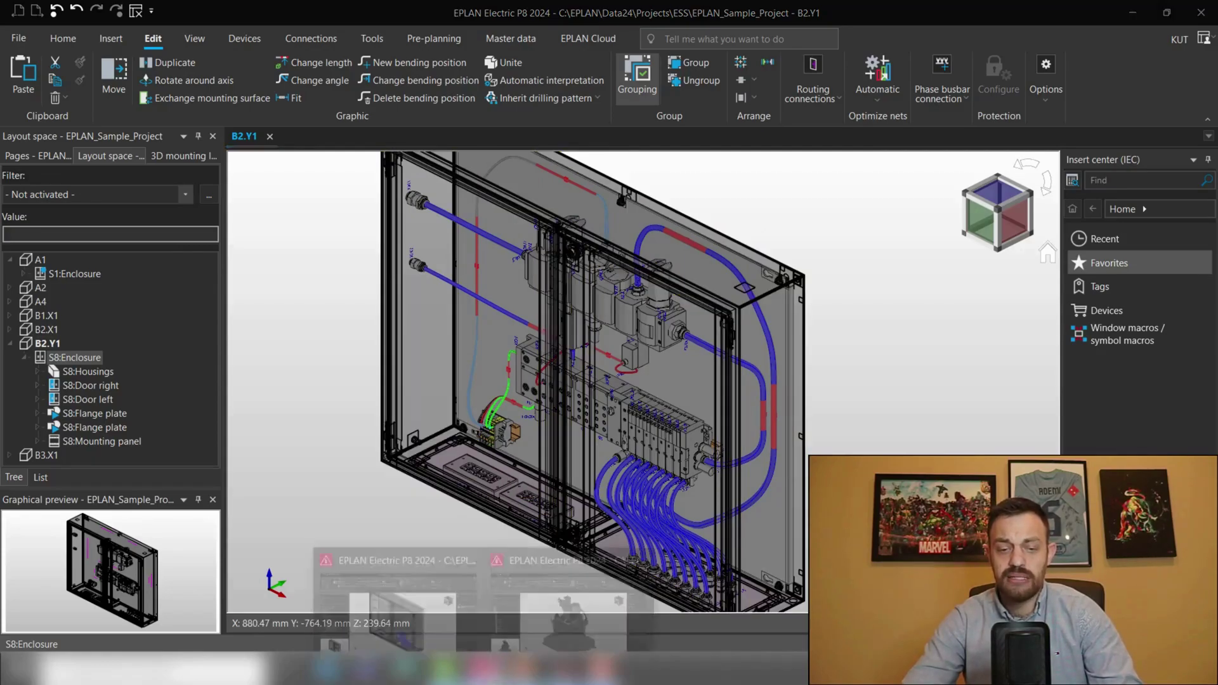
click(535, 610)
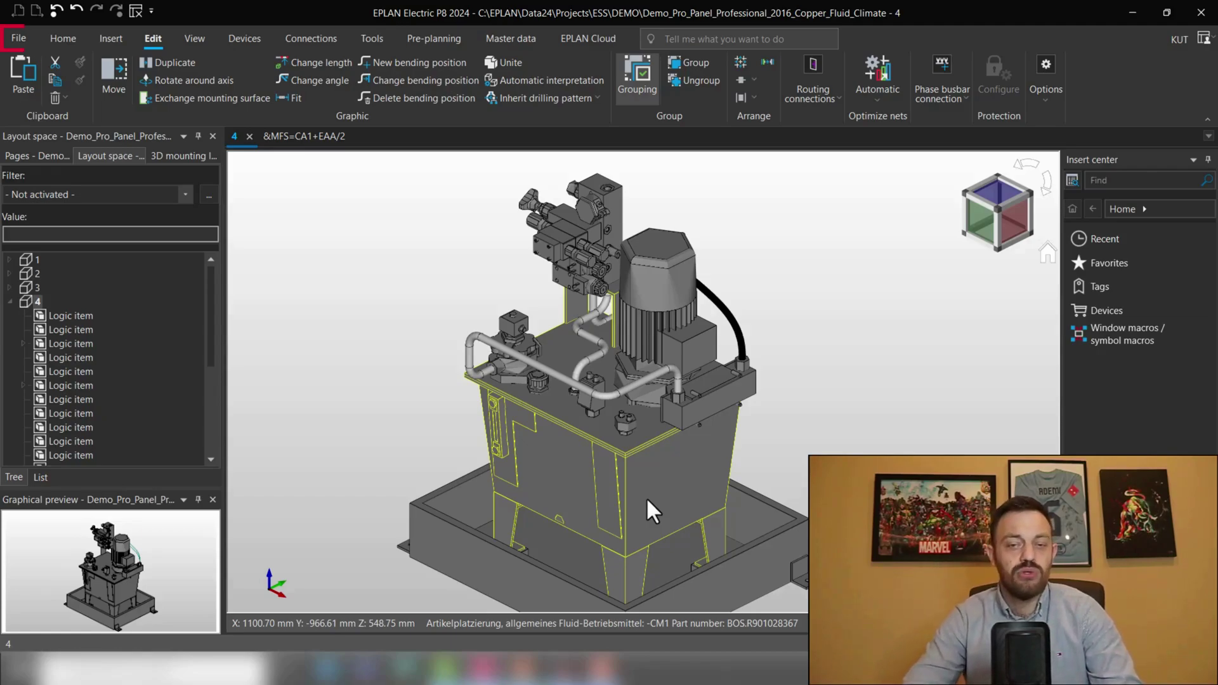
Scroll through the Machining export formats under File > Export
click(11, 40)
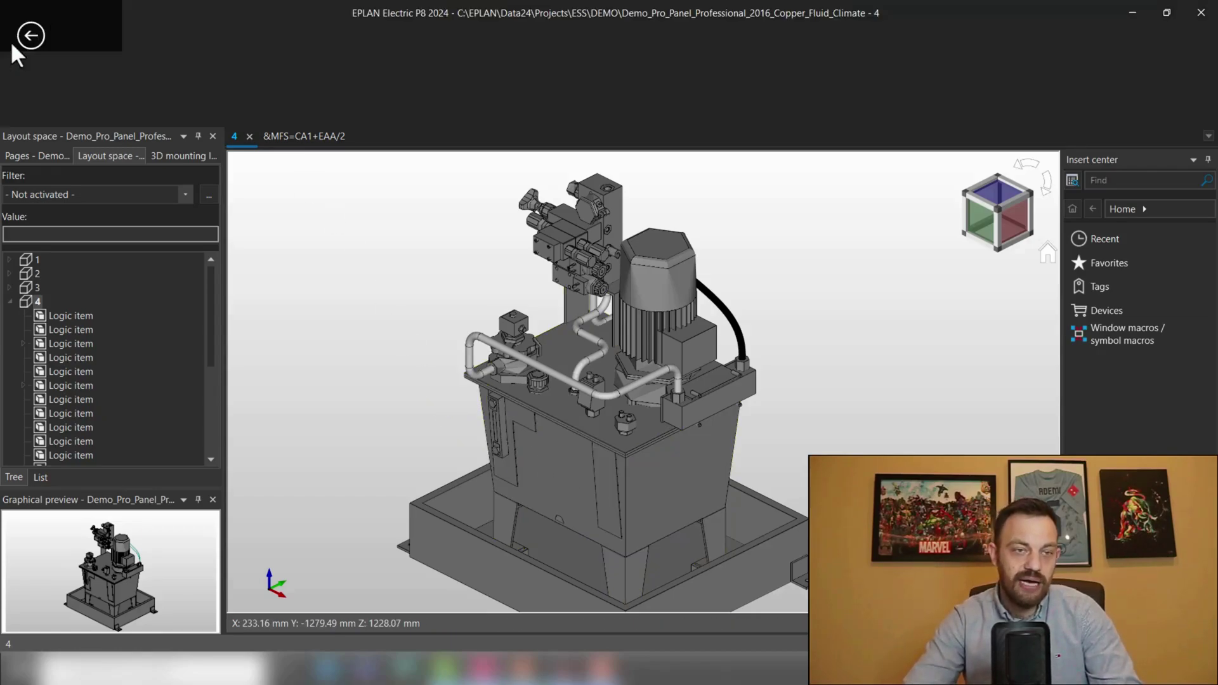
click(50, 426)
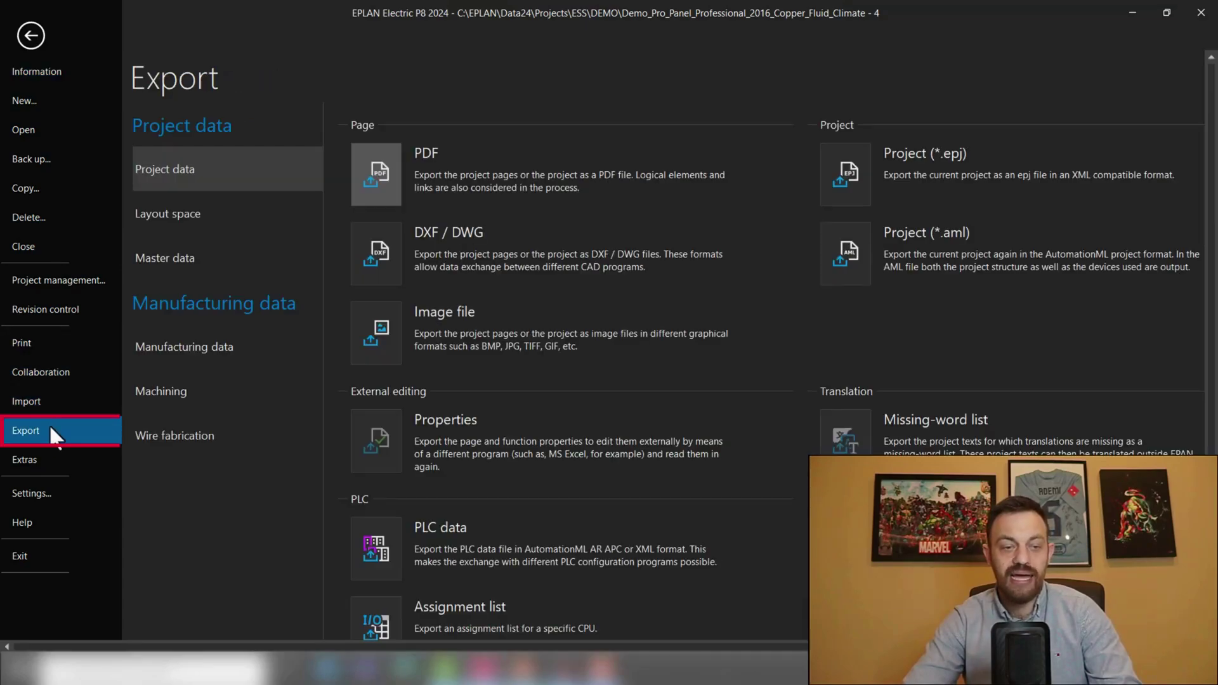
click(172, 396)
scroll(419, 521, down, 1)
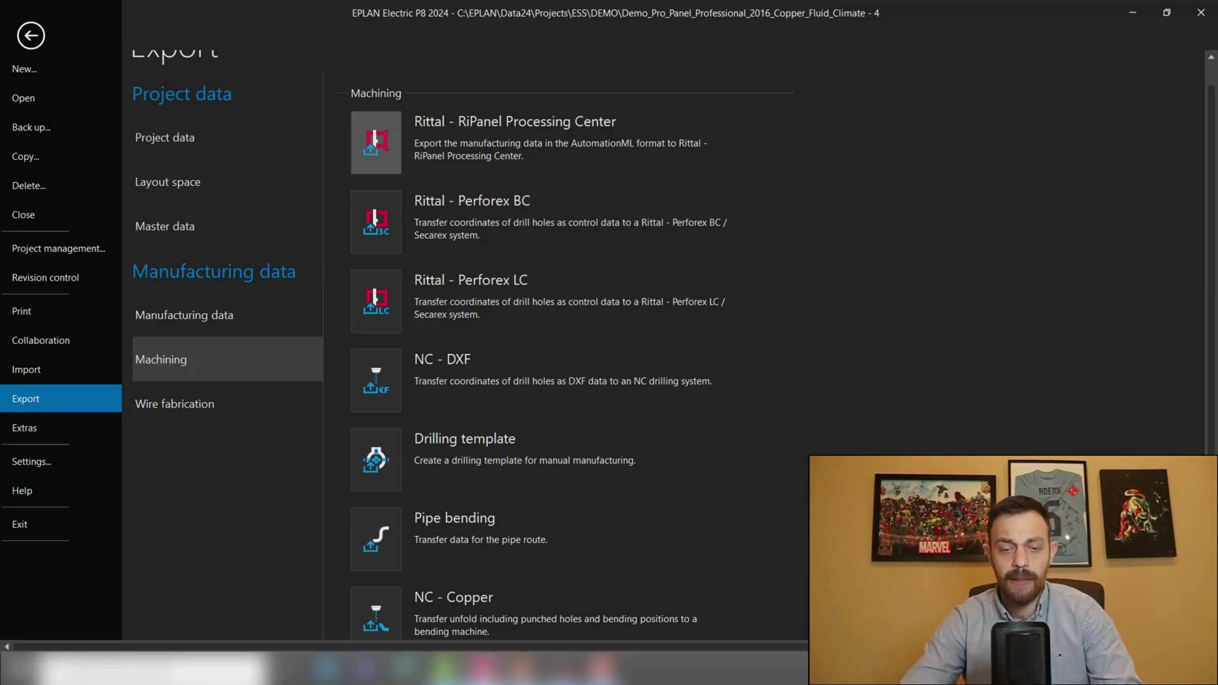
Return to the sample project window and open S1:Enclosure in 3D
mouse_move(467, 673)
click(421, 616)
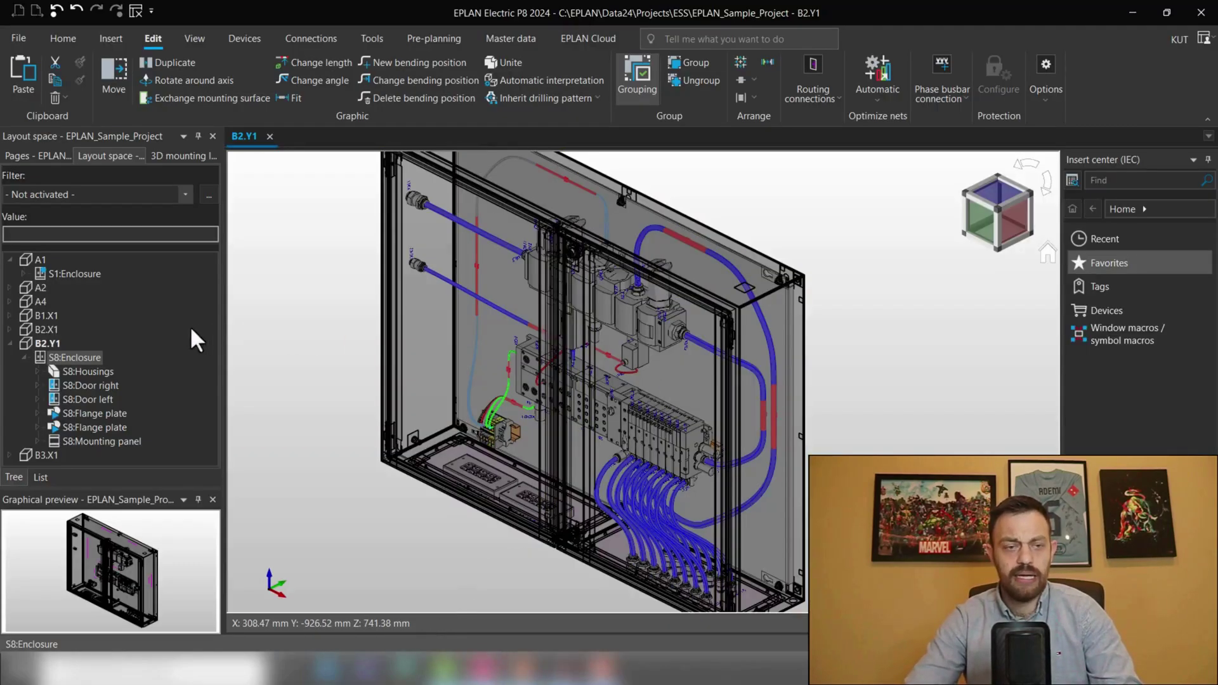
double_click(80, 272)
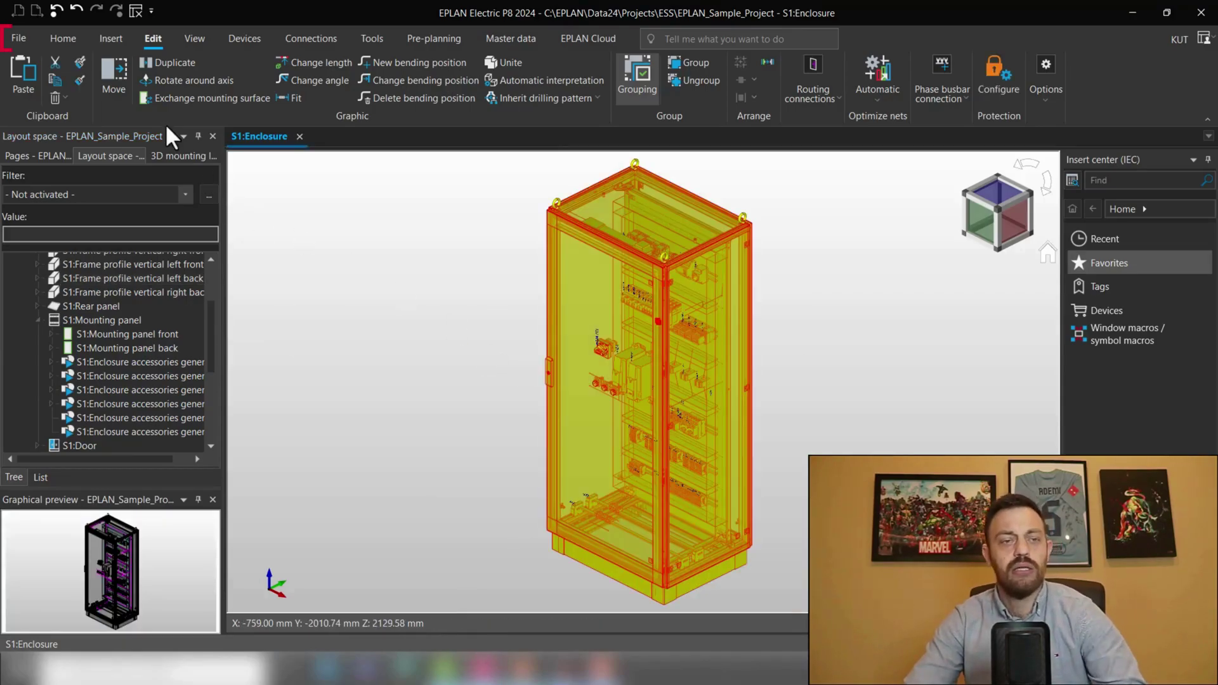
List the Wire fabrication export formats under File > Export
click(19, 43)
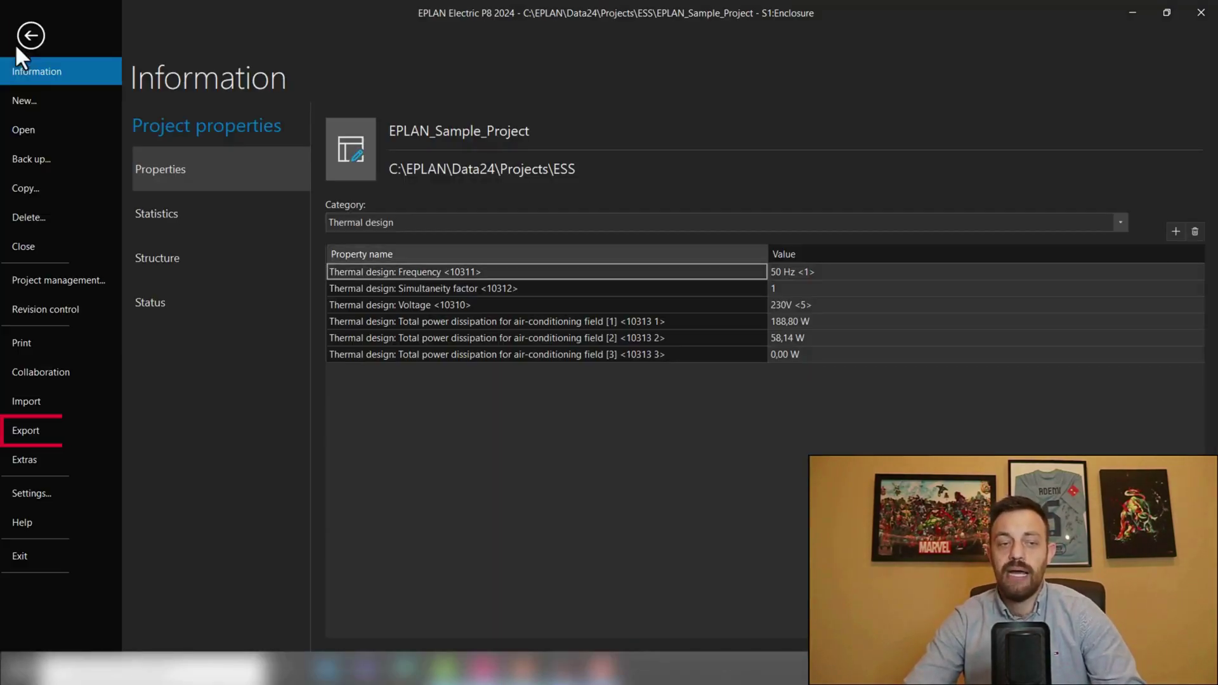
click(32, 422)
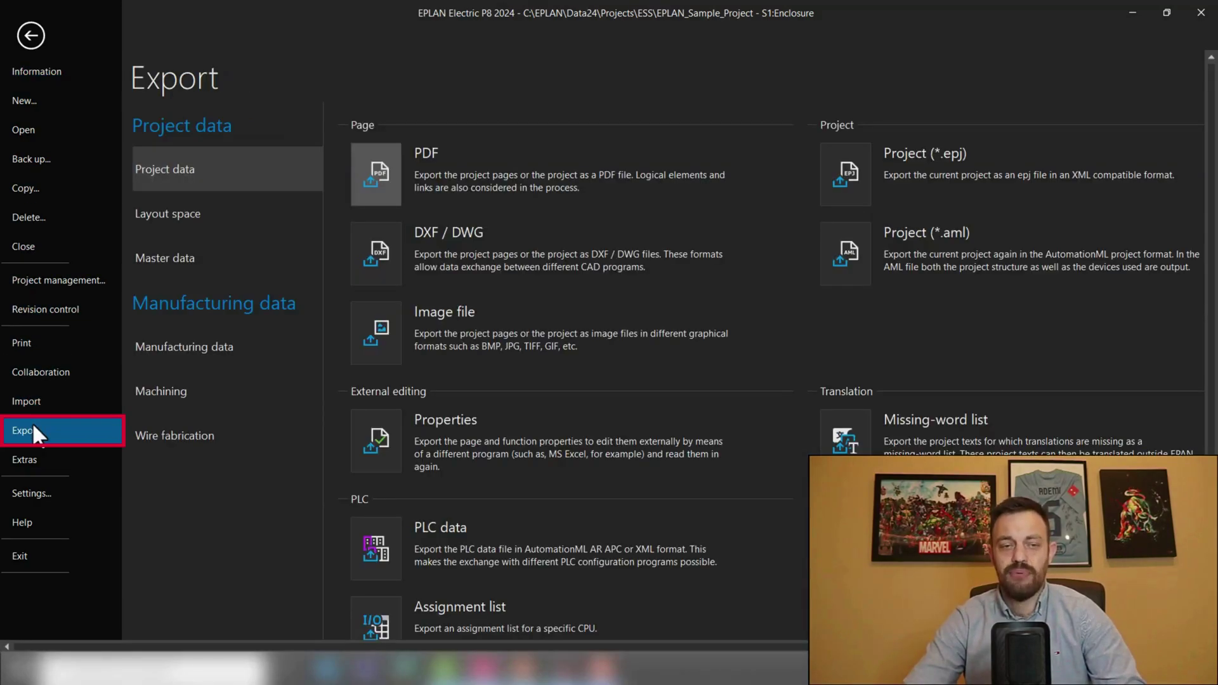
click(164, 434)
click(164, 434)
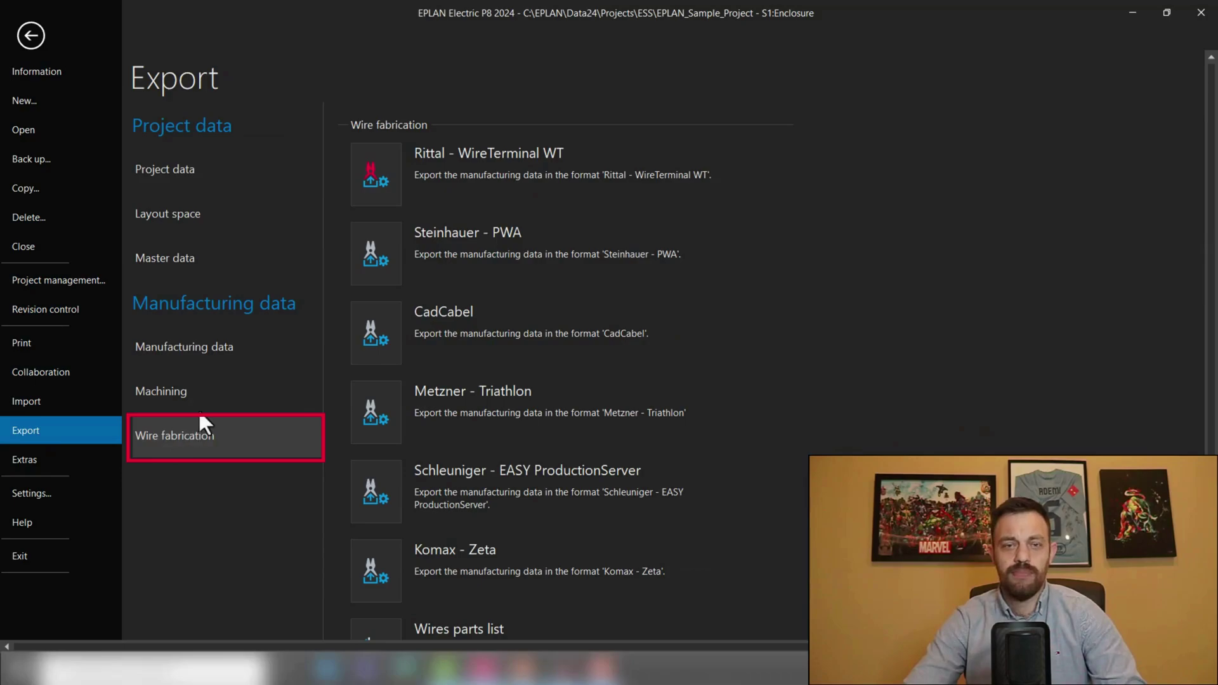